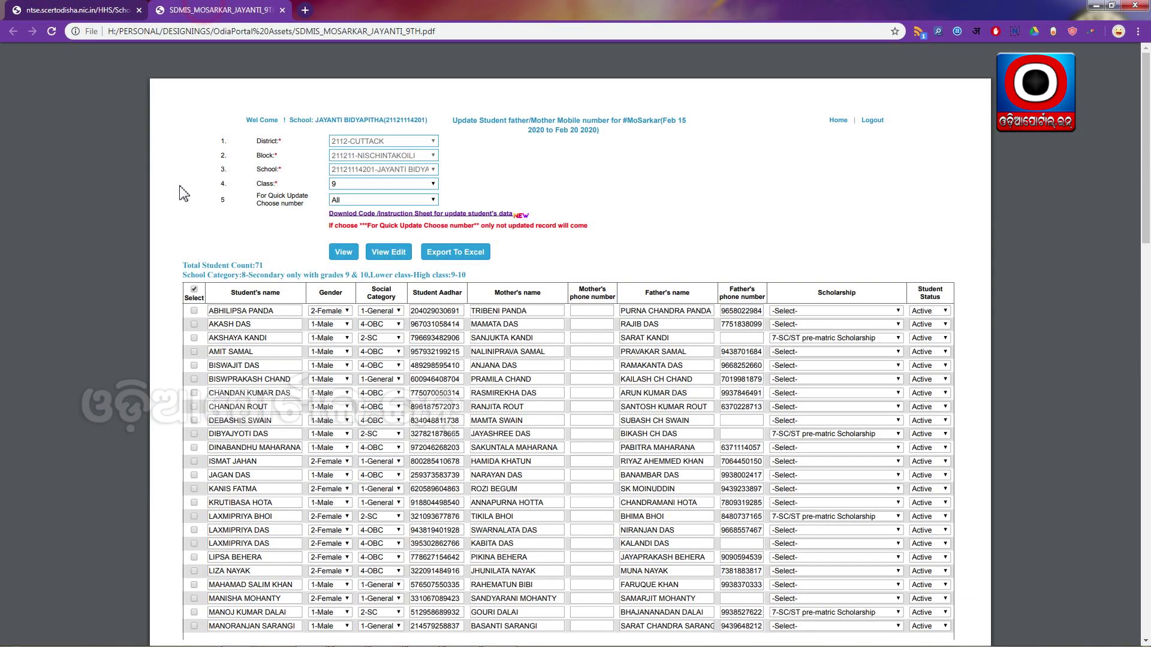
pyautogui.click(206, 10)
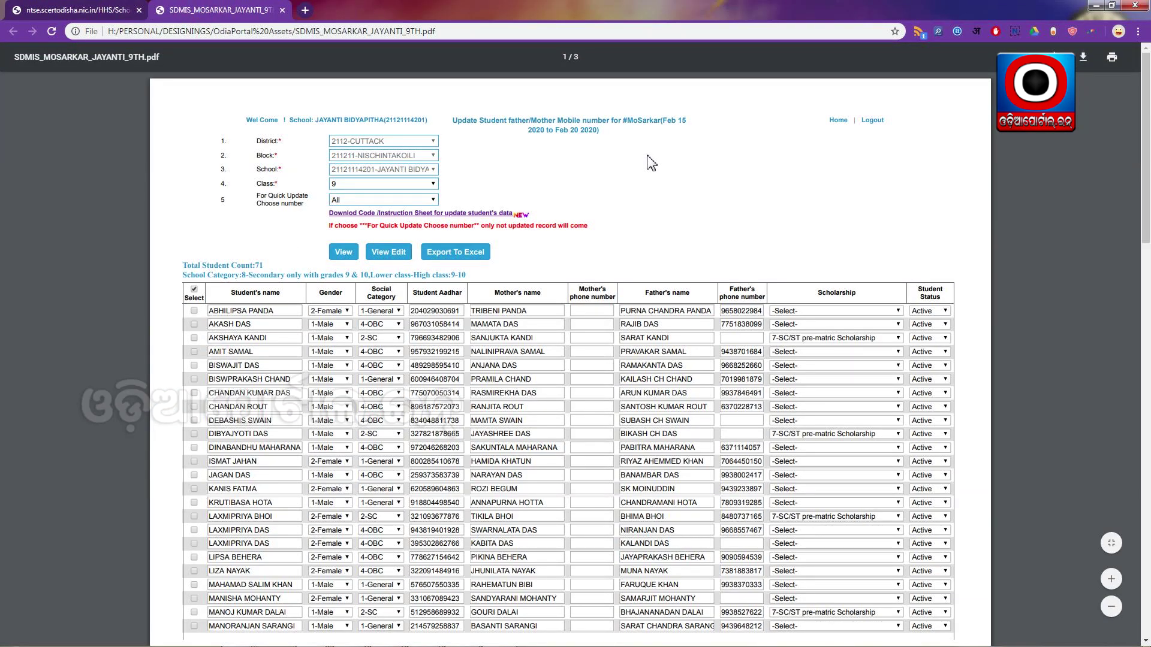
pyautogui.scroll(-15, 651, 171)
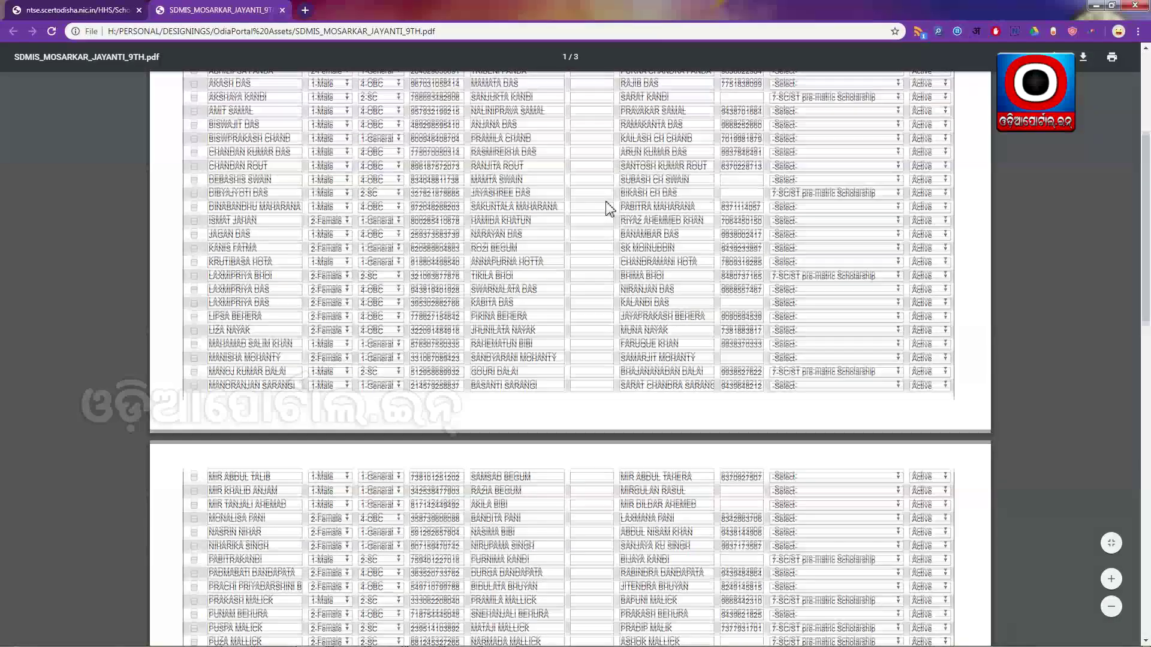
pyautogui.scroll(-10, 611, 207)
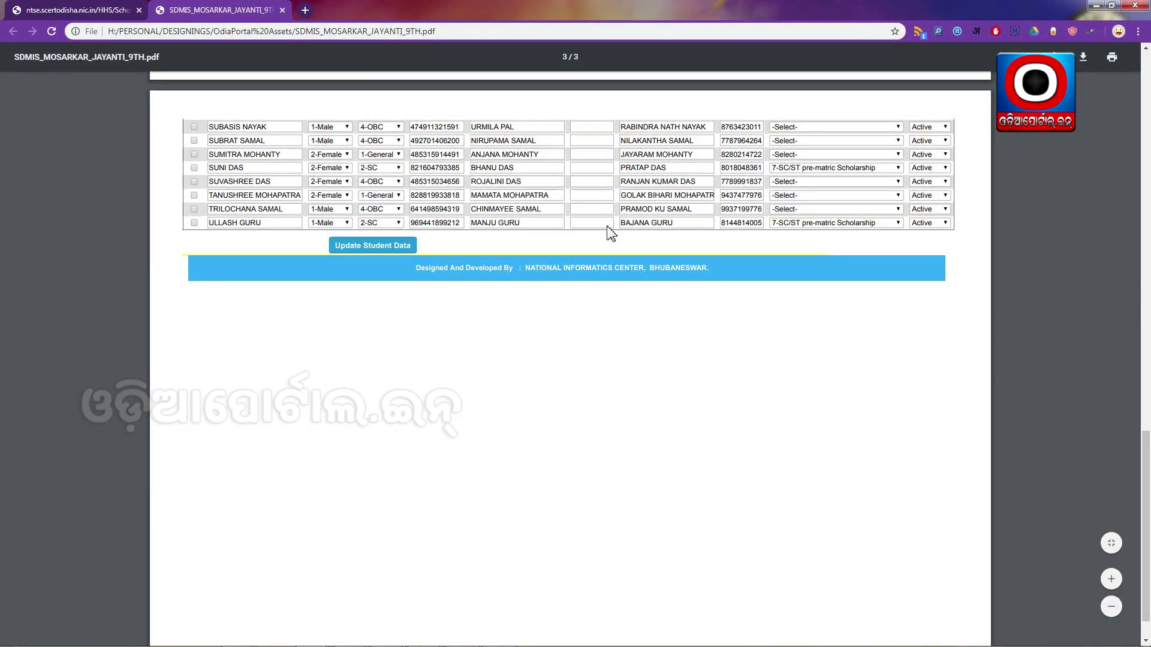
pyautogui.scroll(15, 611, 232)
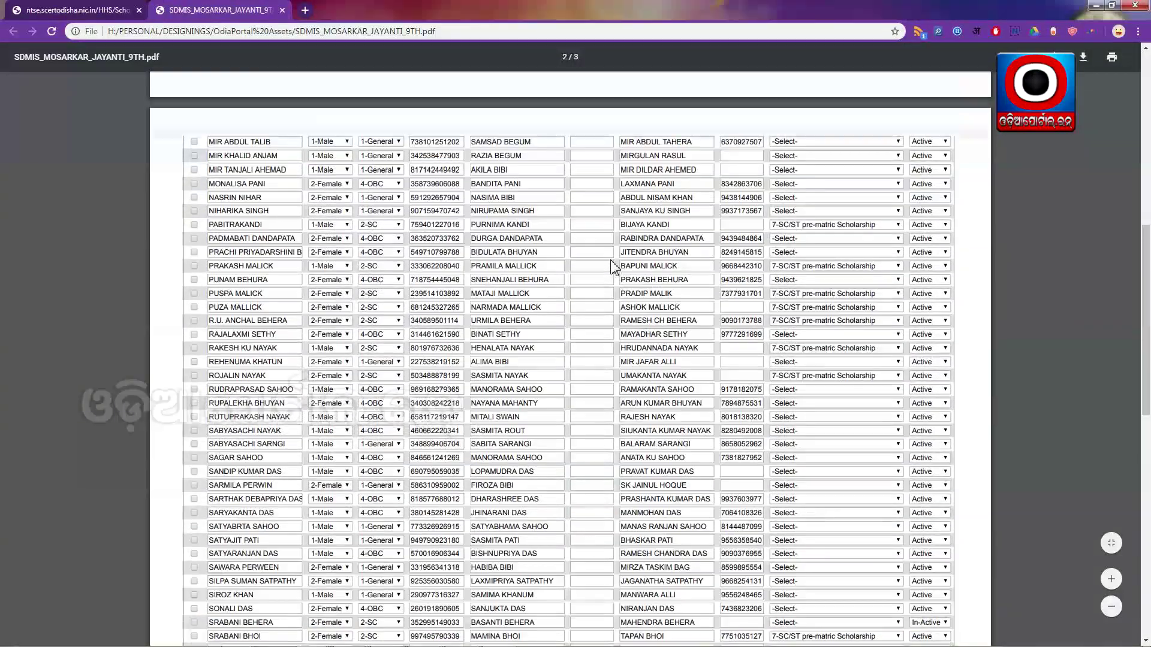
pyautogui.scroll(15, 613, 266)
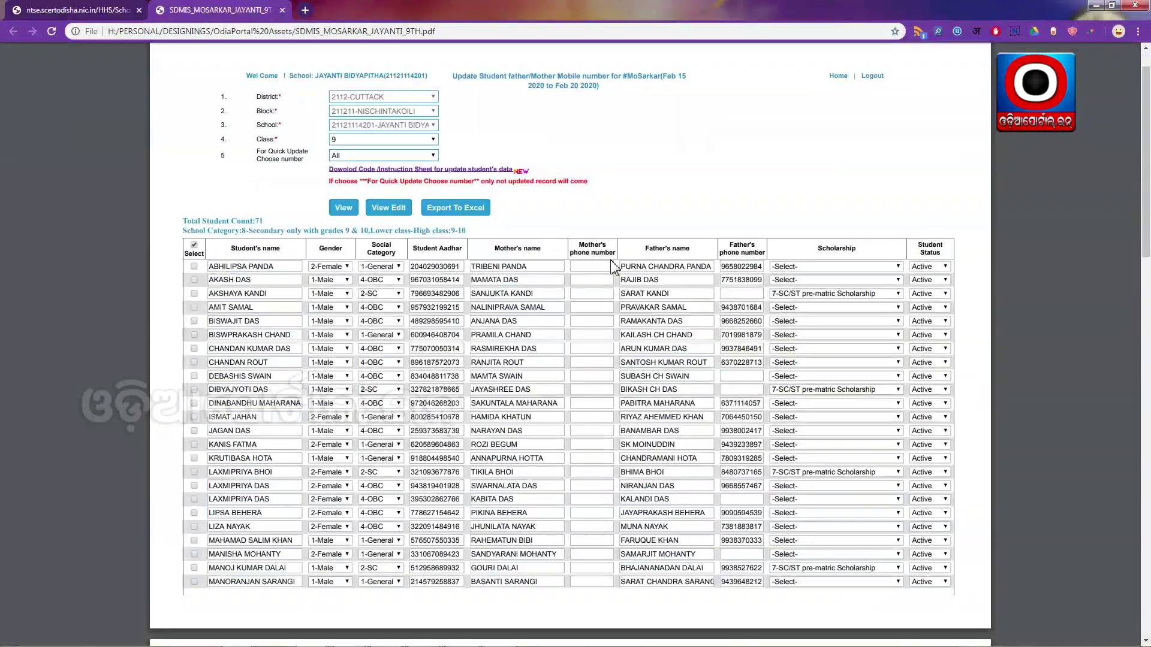
pyautogui.scroll(-4, 613, 266)
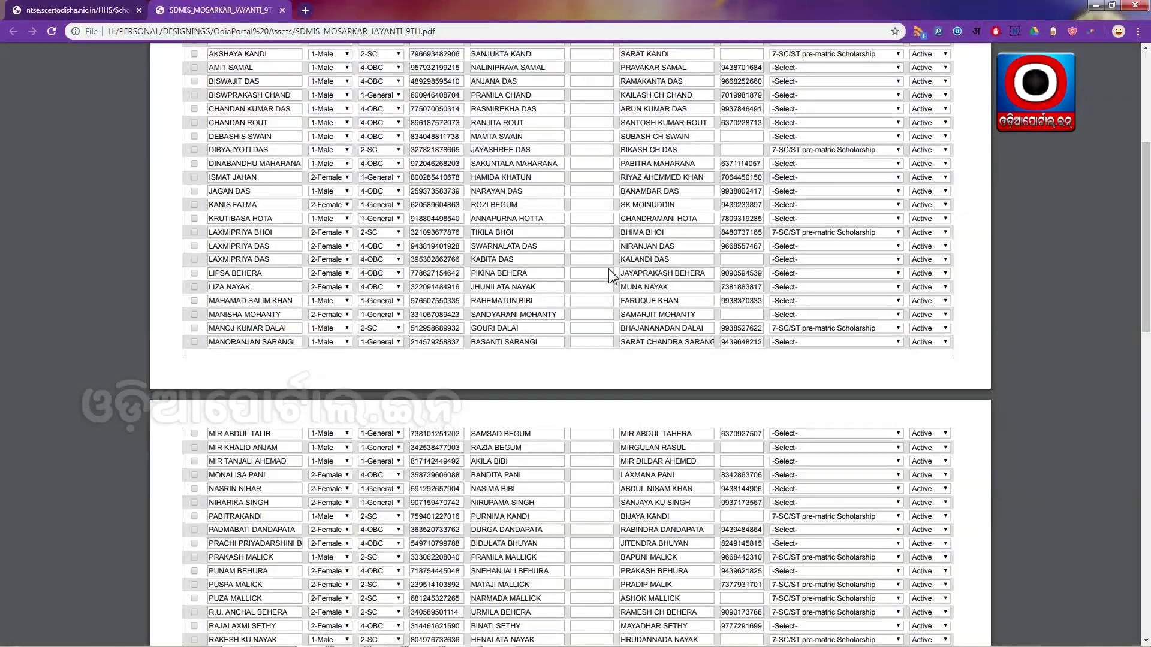
pyautogui.scroll(-6, 612, 277)
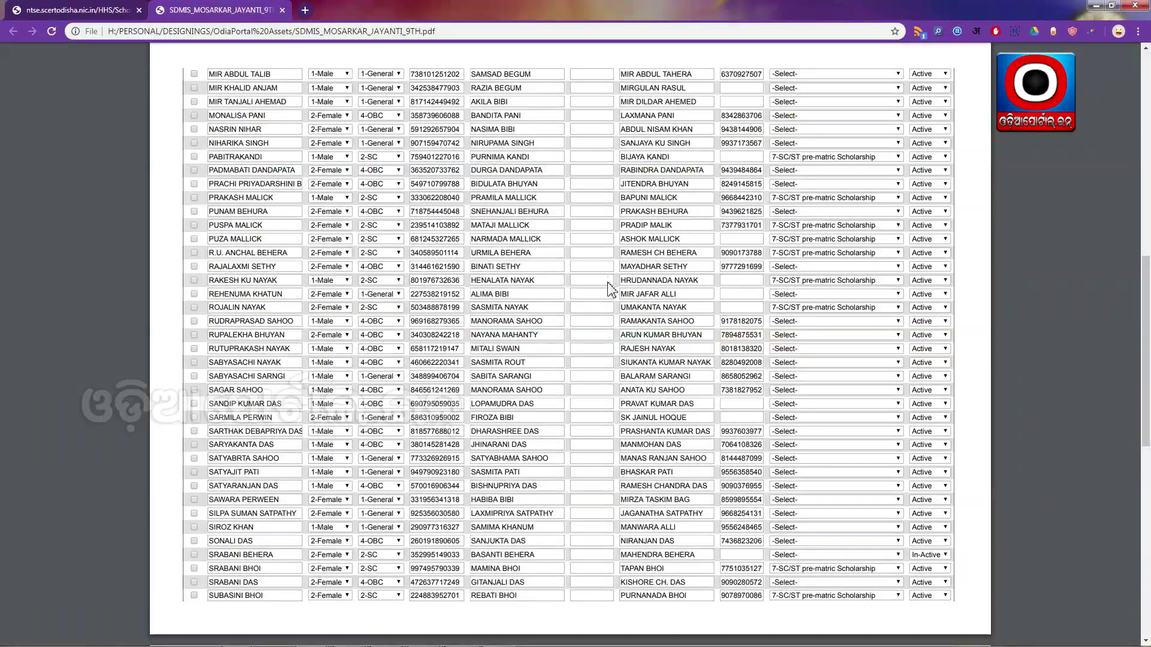
pyautogui.scroll(-10, 612, 282)
pyautogui.scroll(5, 612, 291)
pyautogui.scroll(2, 611, 244)
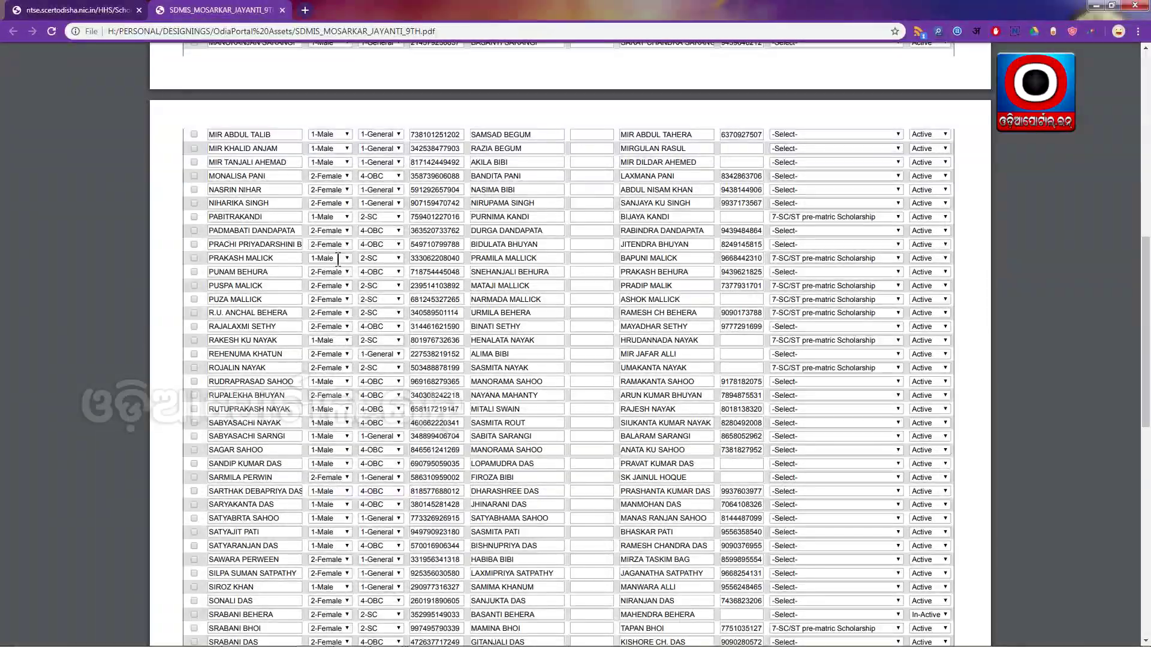
pyautogui.scroll(10, 337, 259)
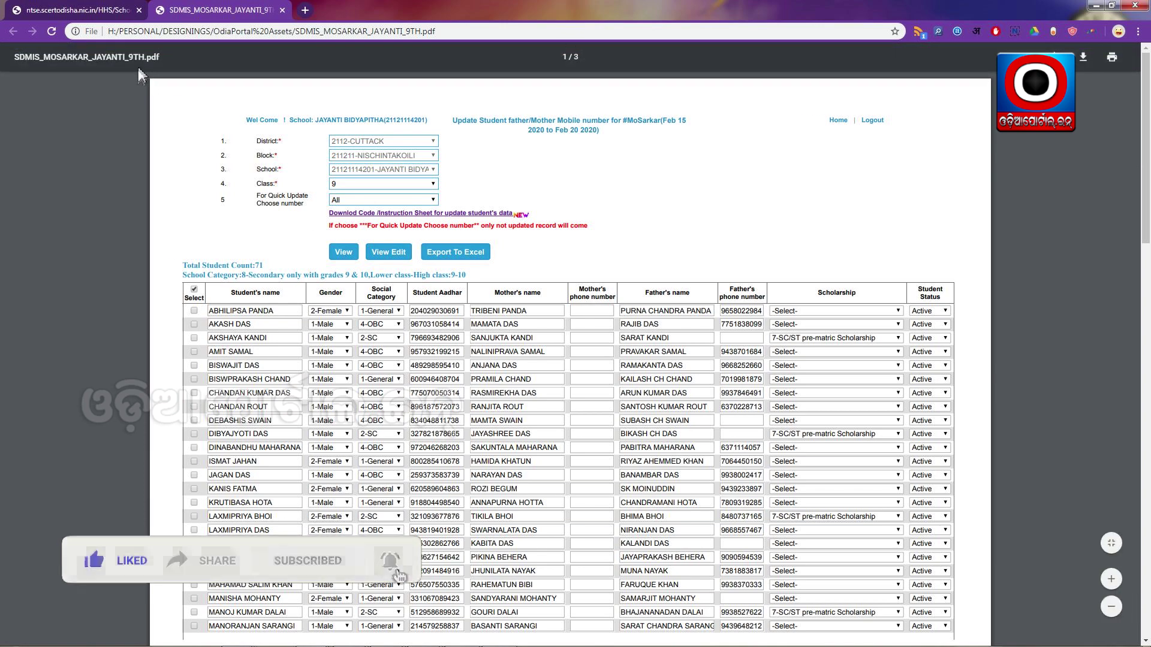
# On the school portal's #MoSarkar parent mobile number update page, load the editable class 10 student list with the quick update number set to All
pyautogui.click(101, 17)
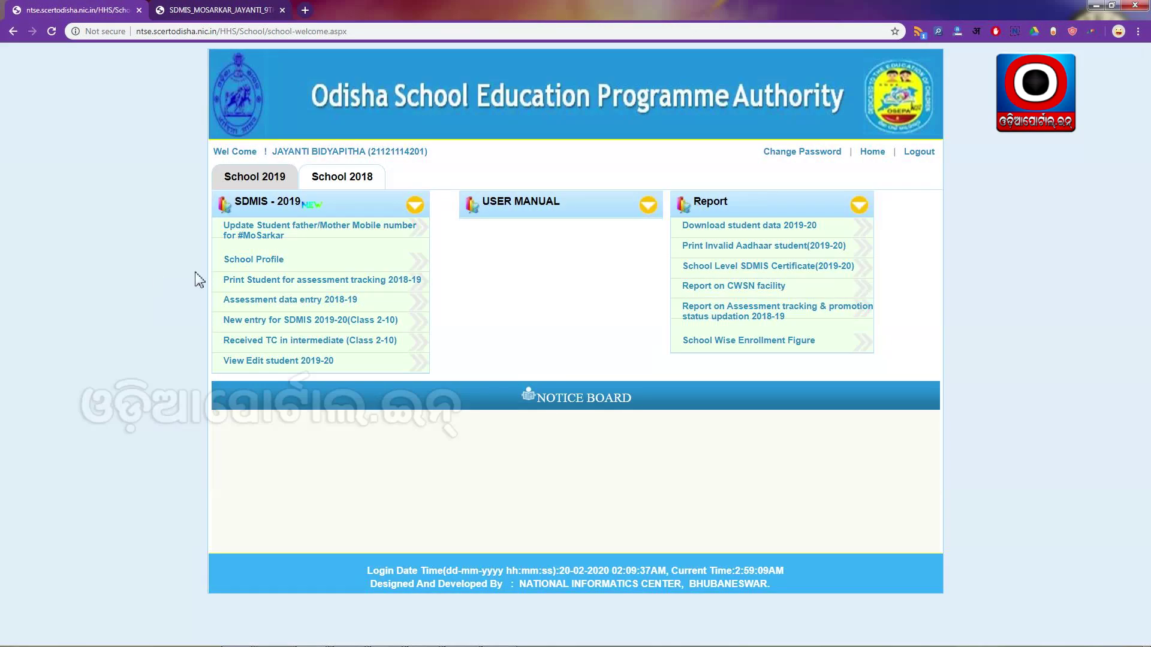
pyautogui.click(252, 232)
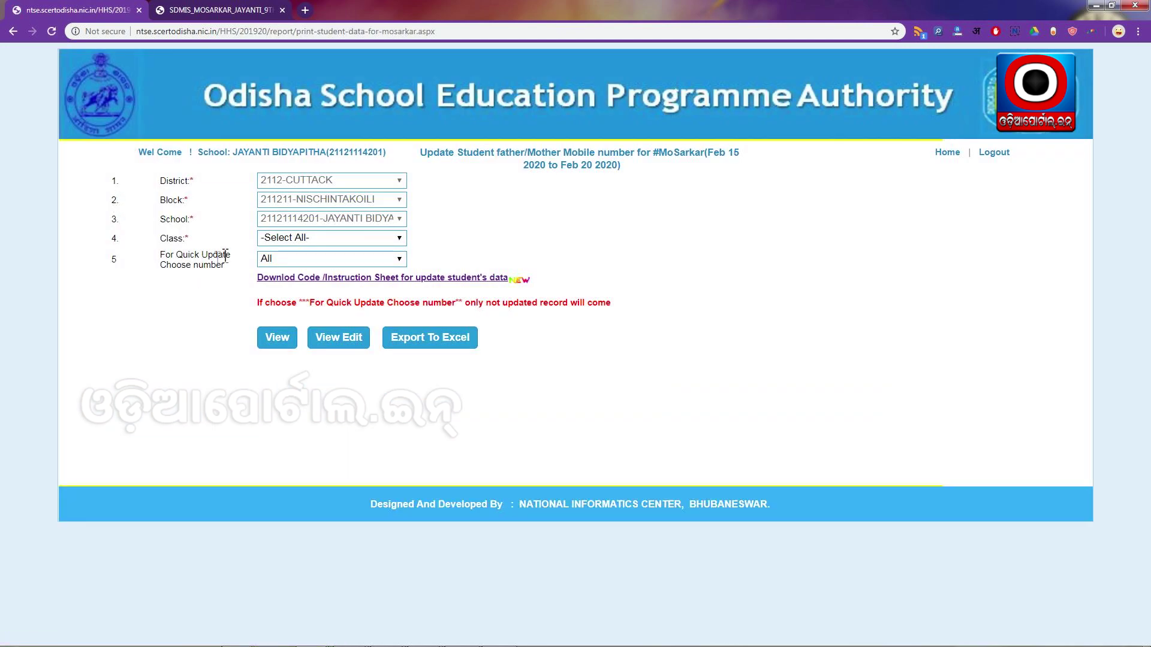
pyautogui.click(286, 238)
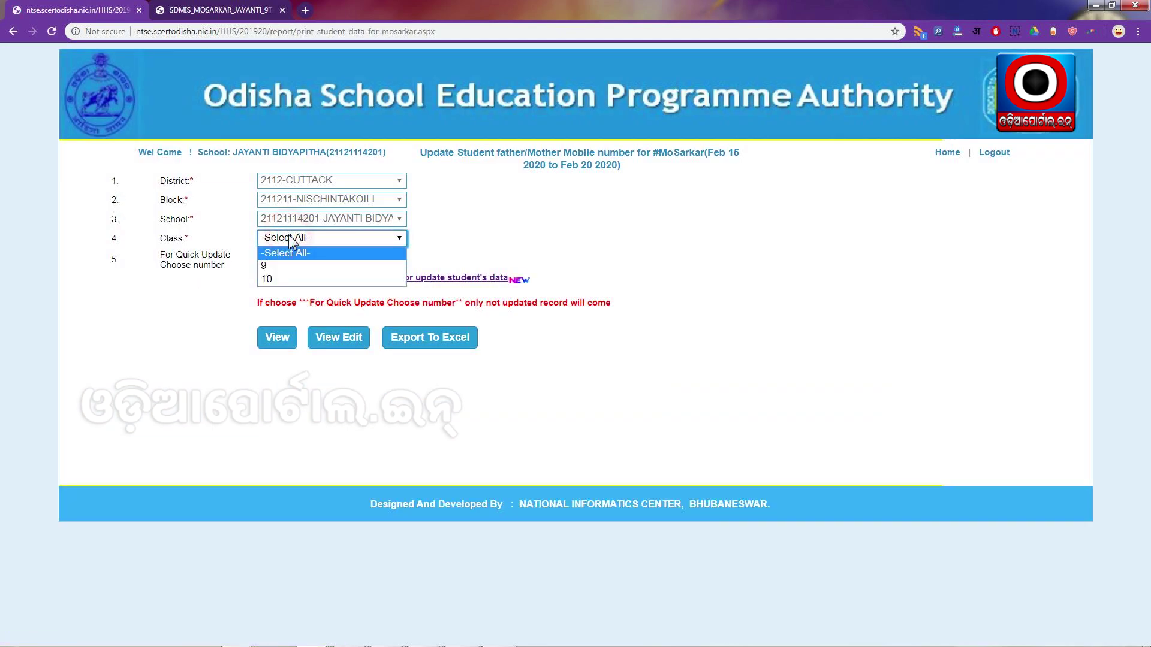
pyautogui.click(276, 280)
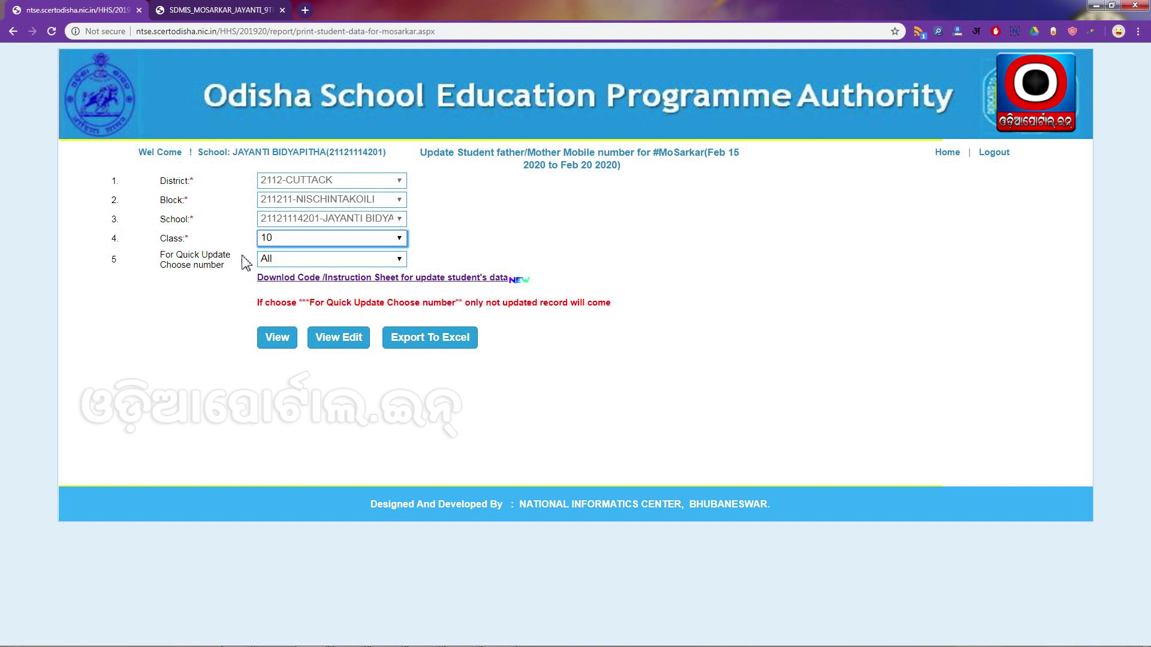
pyautogui.click(290, 258)
pyautogui.click(293, 262)
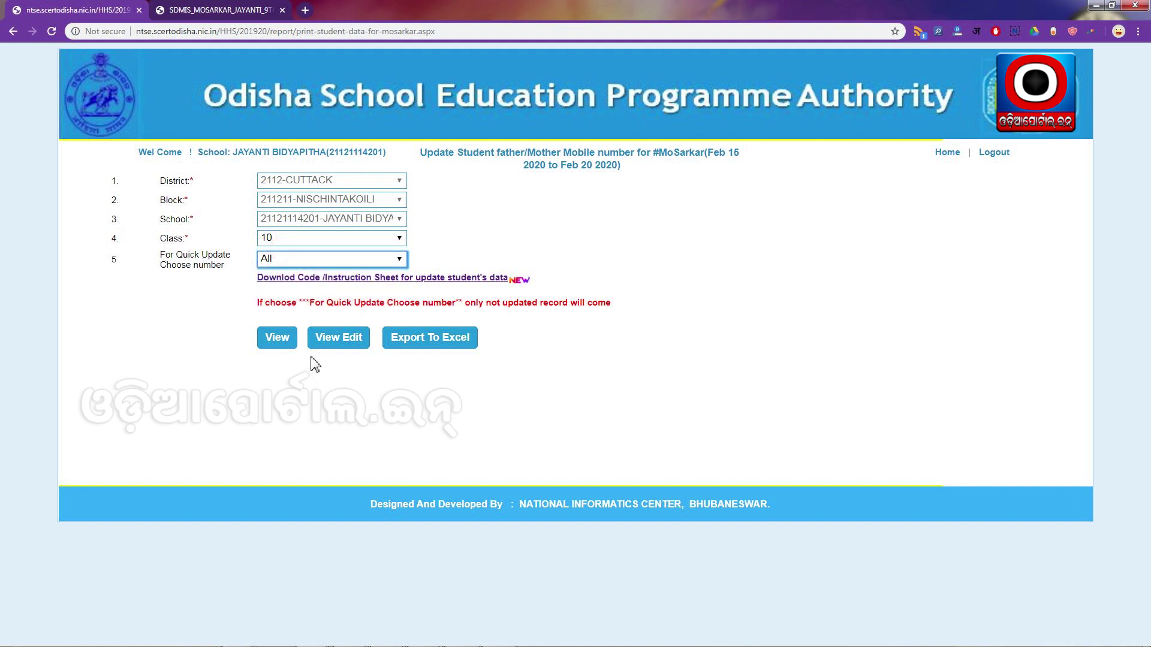
pyautogui.click(340, 339)
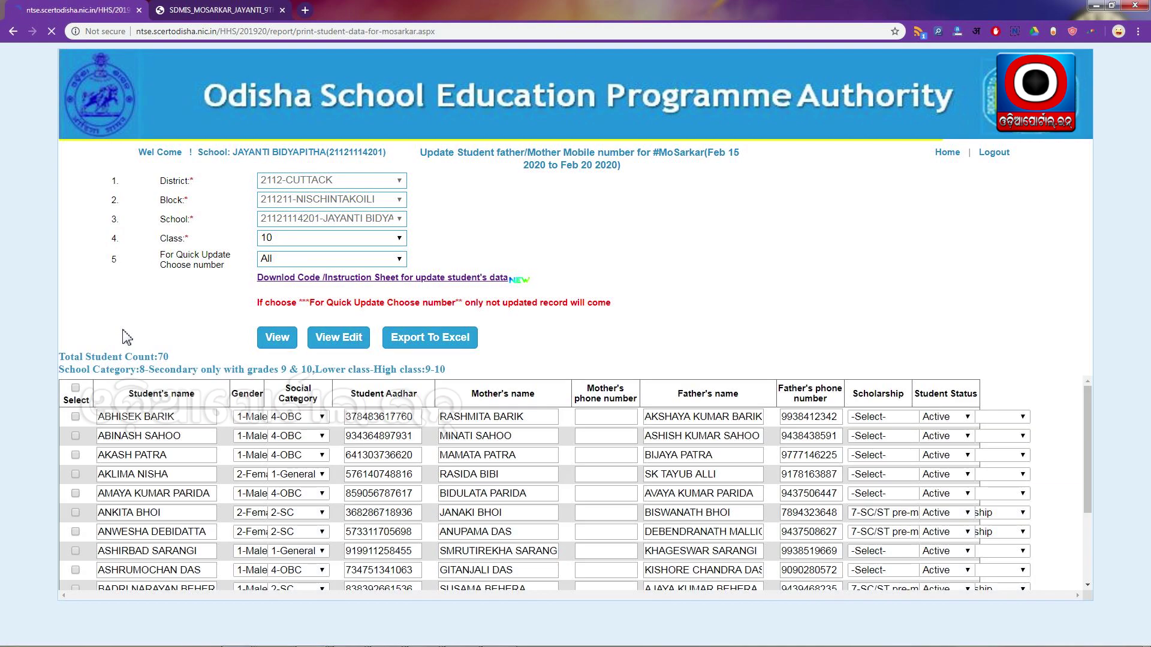
# Examine the class 10 student records, including the scholarship and student status choices for the first student
pyautogui.scroll(-20, 341, 407)
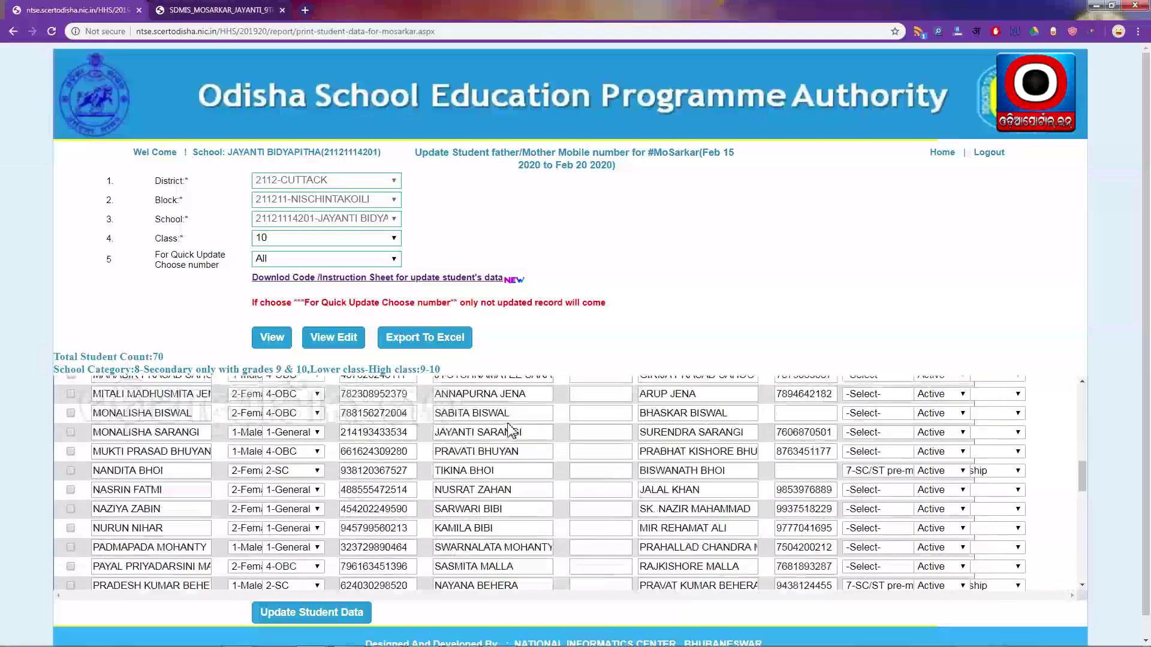
pyautogui.scroll(20, 330, 443)
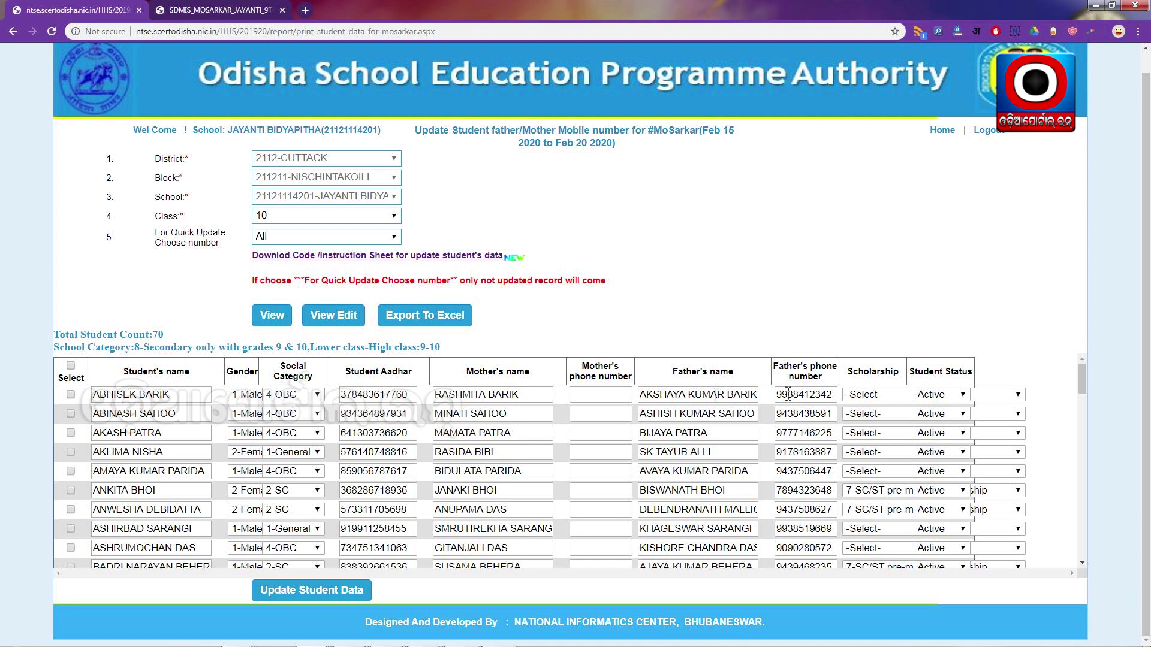
pyautogui.click(892, 396)
pyautogui.click(875, 324)
pyautogui.click(935, 401)
pyautogui.click(932, 408)
pyautogui.click(892, 395)
pyautogui.click(880, 273)
pyautogui.scroll(1, 659, 336)
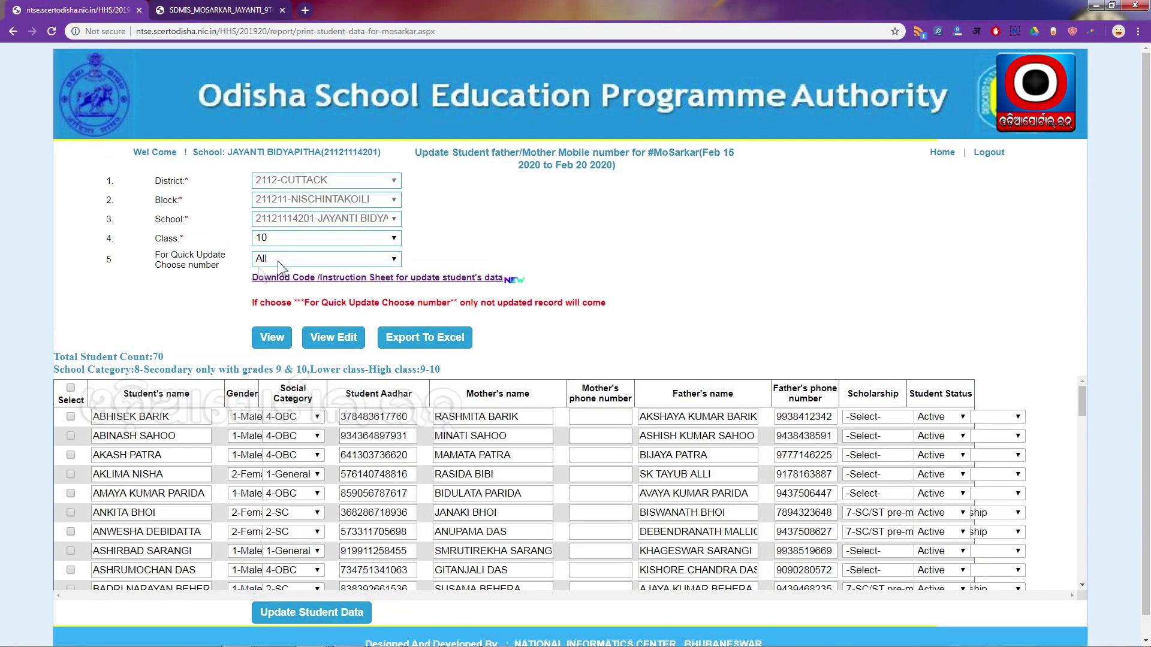
# Try to export the class 10 student list to Excel and dismiss the alert
pyautogui.click(432, 348)
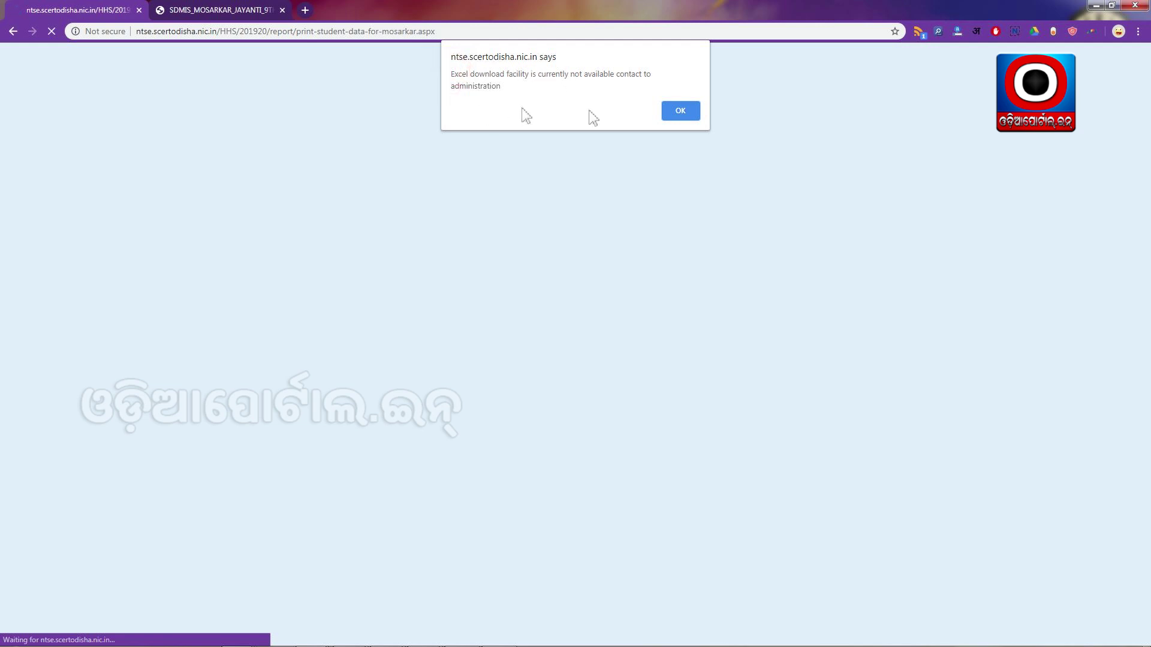
pyautogui.click(681, 113)
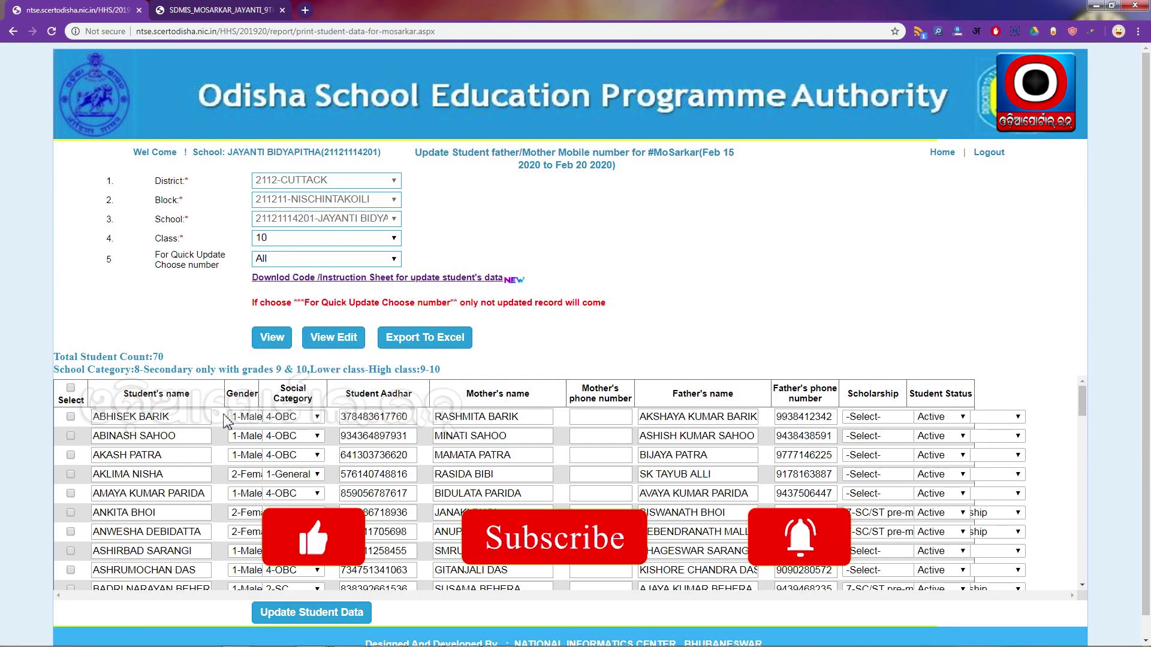
pyautogui.scroll(-2, 225, 432)
pyautogui.scroll(2, 224, 432)
pyautogui.scroll(-1, 12, 317)
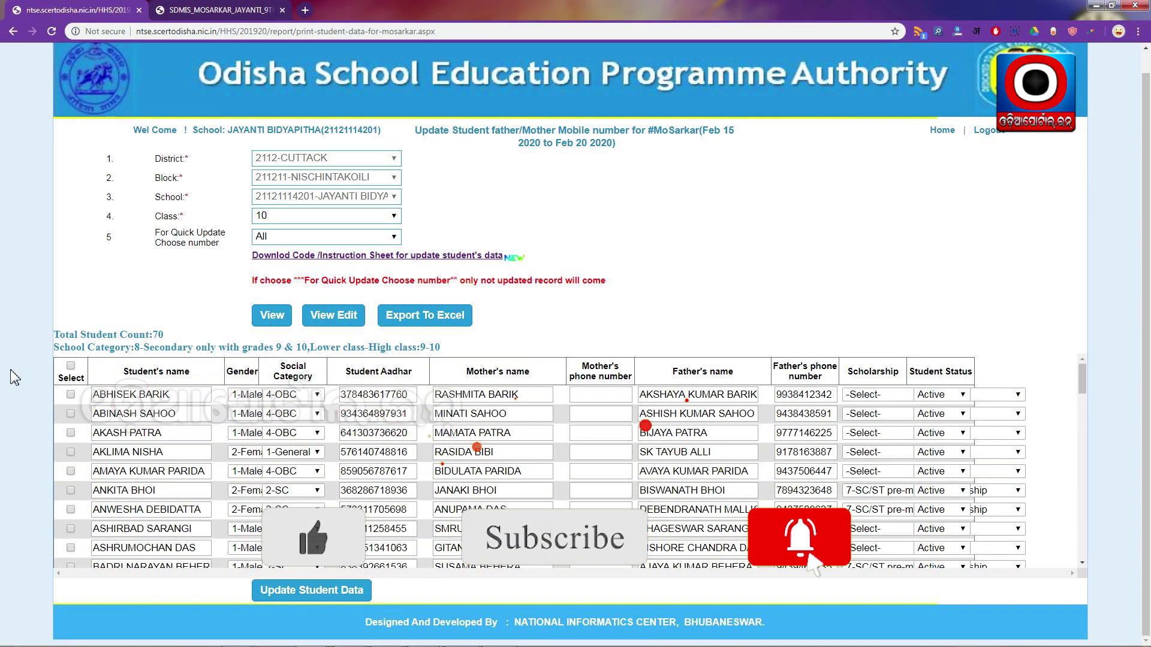
pyautogui.scroll(1, 16, 382)
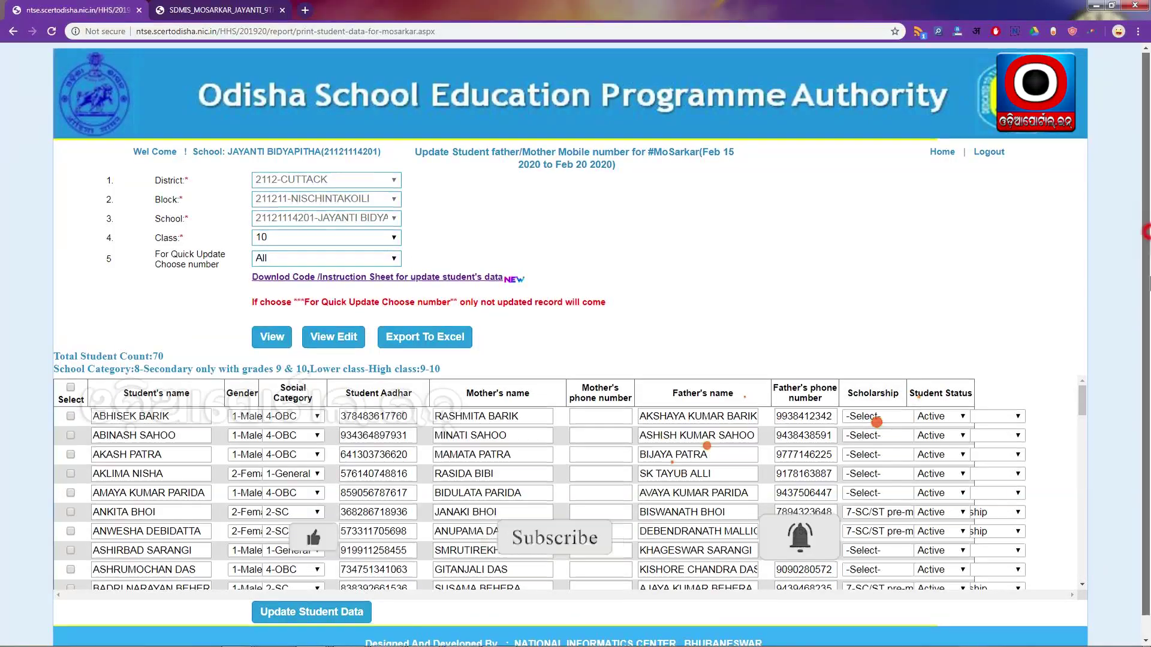
# Open the print preview of the student update page and enlarge it to inspect the table in portrait layout
pyautogui.scroll(-1, 935, 270)
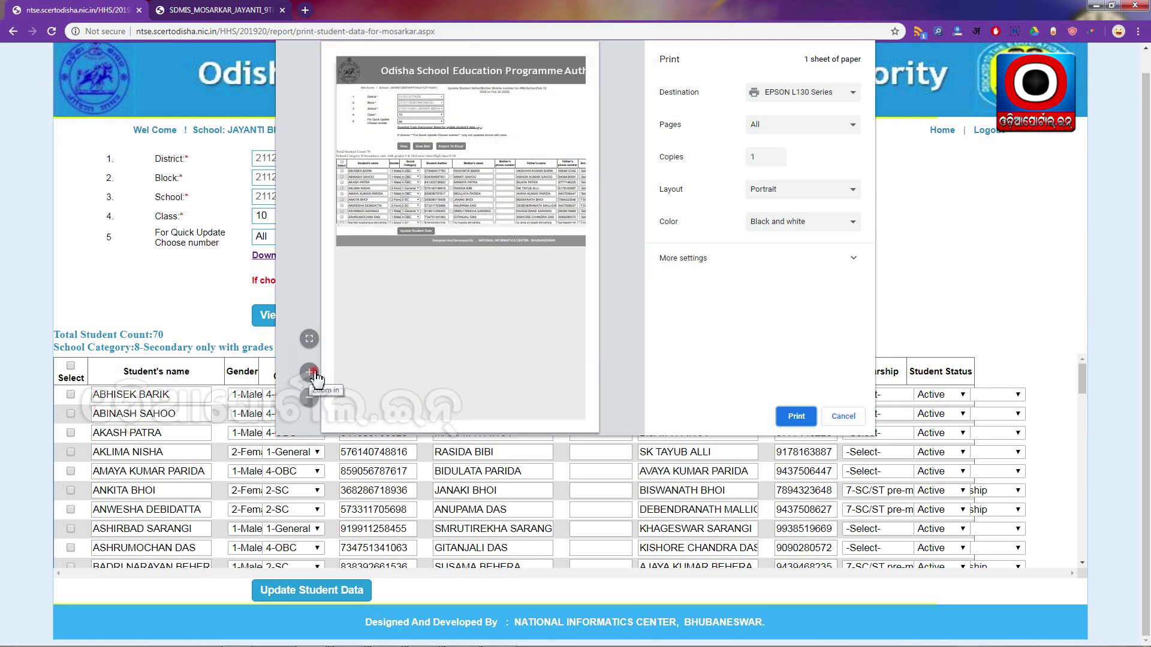
pyautogui.click(312, 374)
pyautogui.click(313, 374)
pyautogui.click(312, 374)
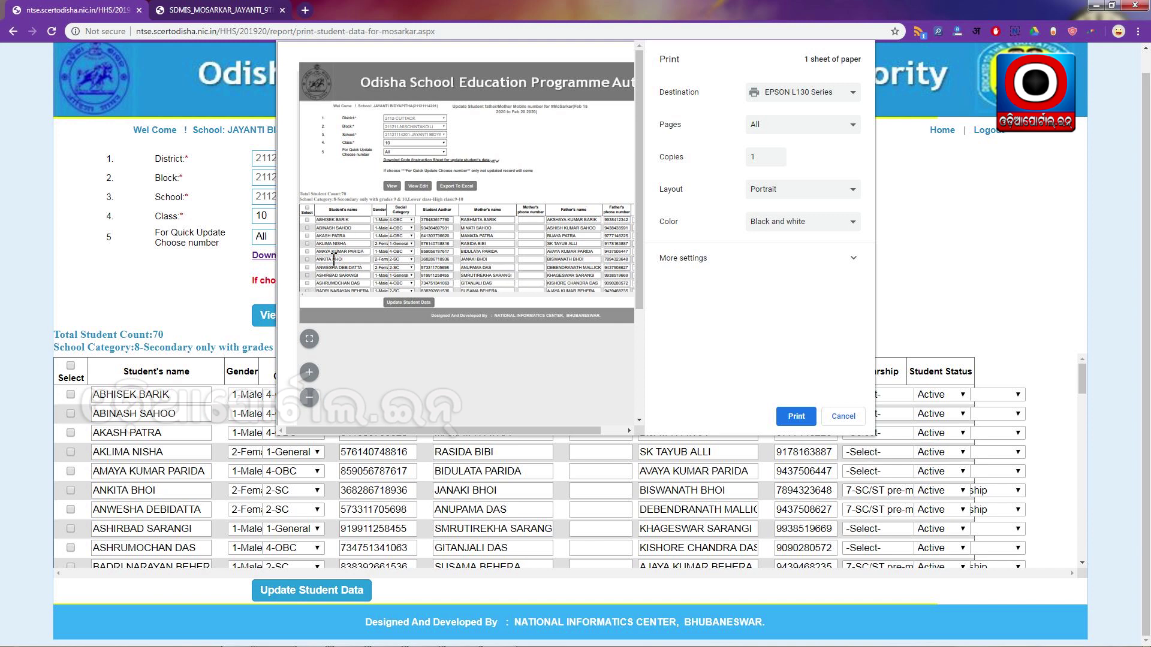
pyautogui.moveTo(639, 240); pyautogui.dragTo(639, 270)
# Set the print layout to Landscape, shrink the preview to show the whole sheet, and cancel printing
pyautogui.click(777, 200)
pyautogui.click(778, 215)
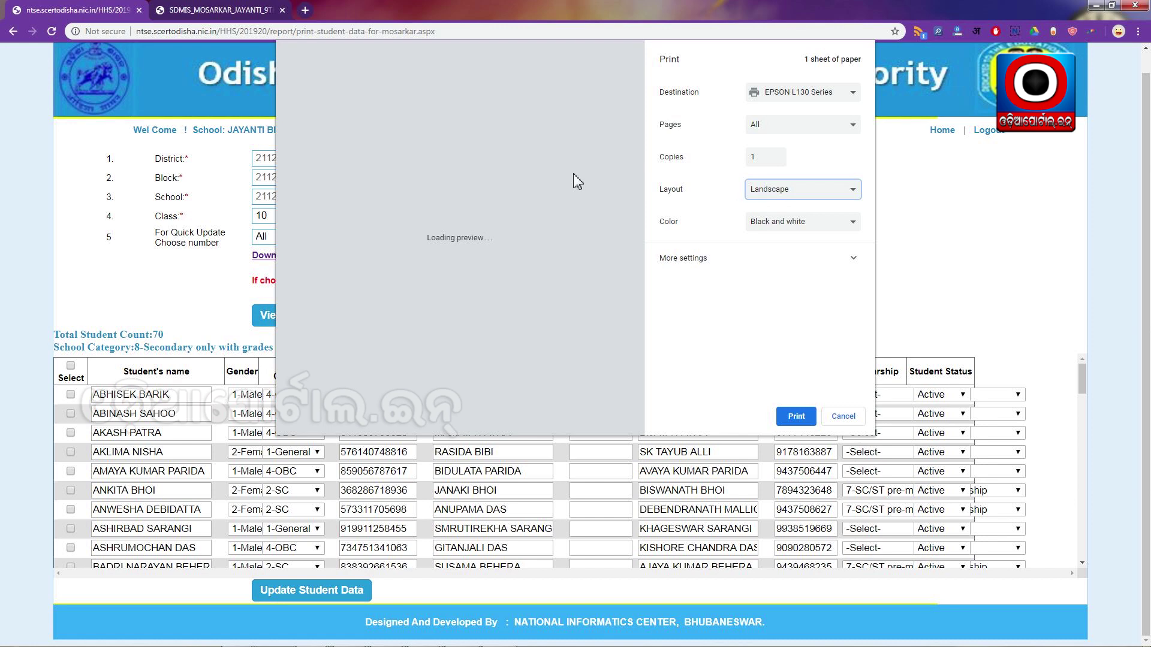
pyautogui.click(309, 398)
pyautogui.click(309, 397)
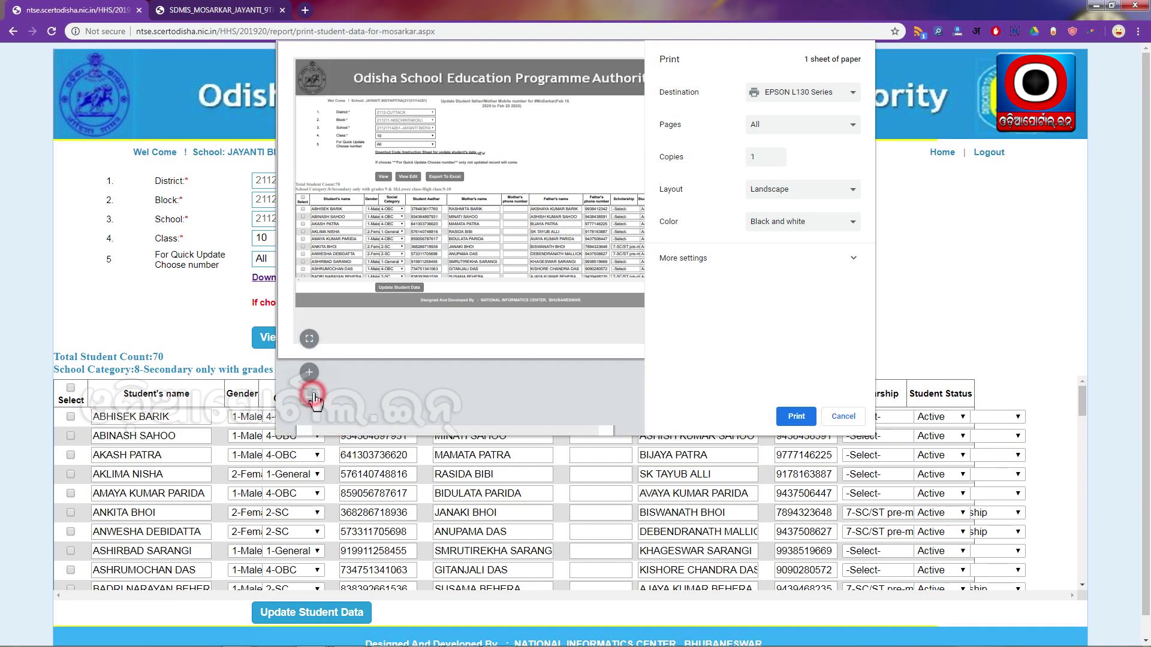
pyautogui.click(309, 397)
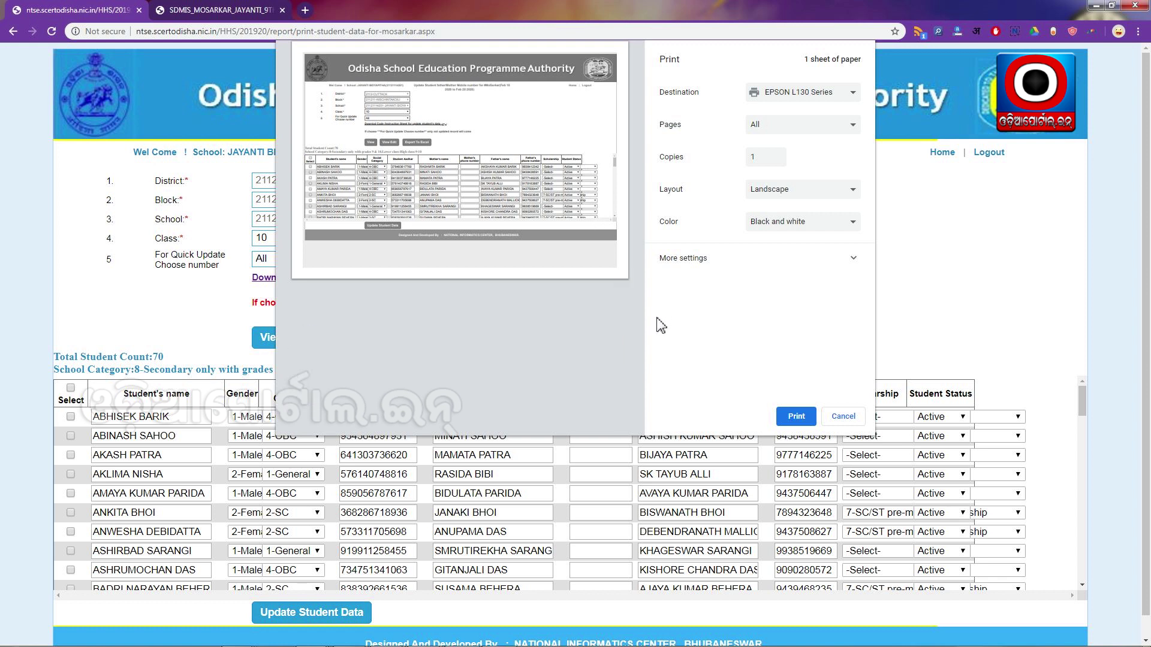
pyautogui.click(843, 416)
pyautogui.click(826, 306)
pyautogui.scroll(-1, 67, 369)
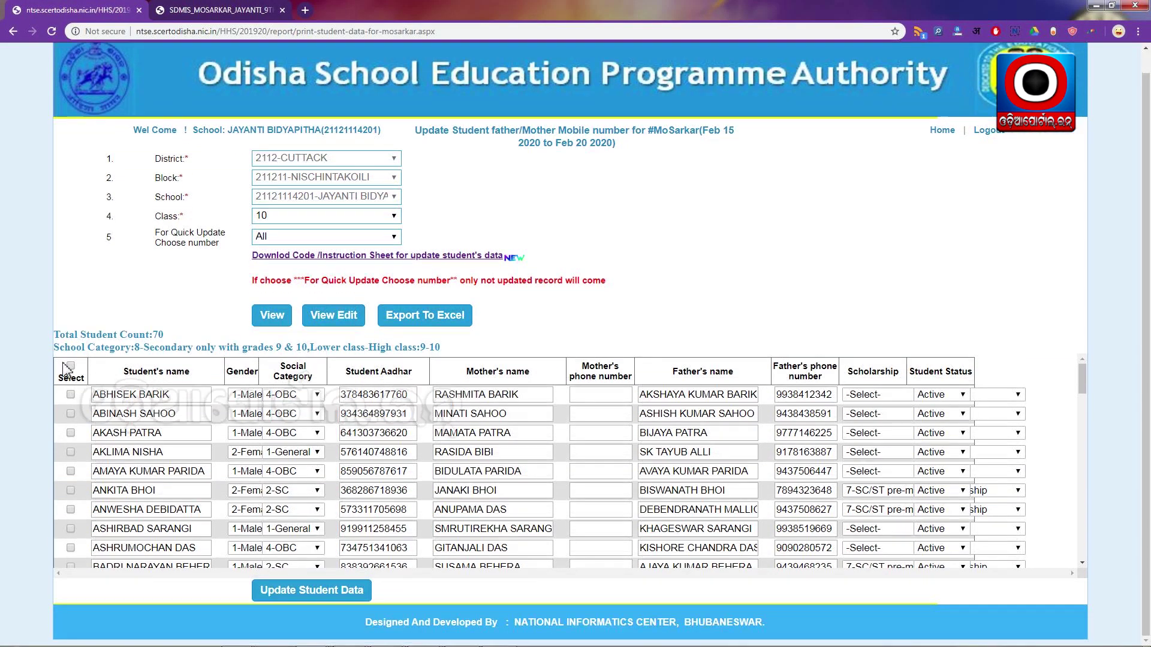
# Select the whole class 10 student table, inspect the print preview of the selection, and cancel printing
pyautogui.moveTo(67, 369); pyautogui.dragTo(1043, 568)
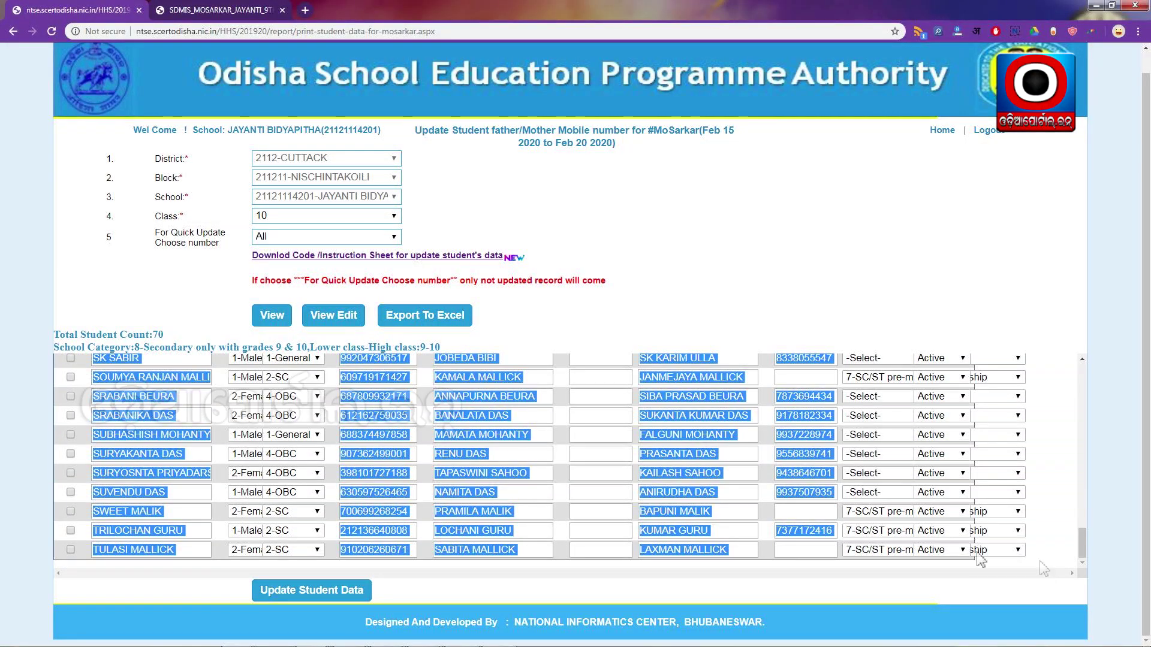
pyautogui.rightClick(368, 519)
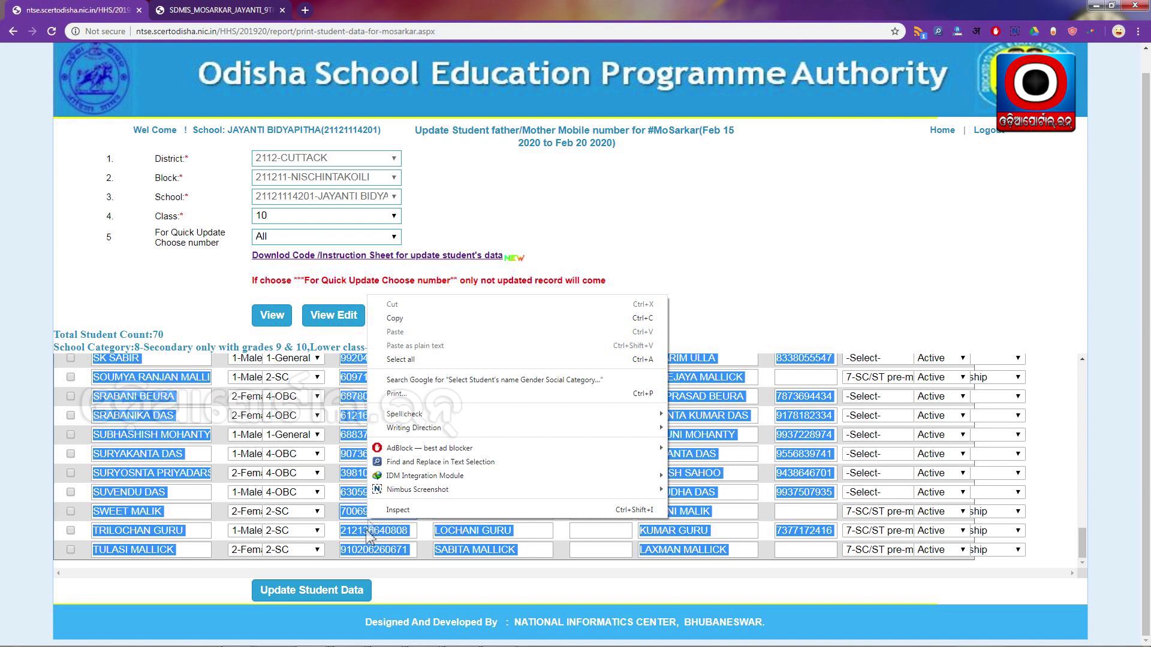
pyautogui.click(398, 393)
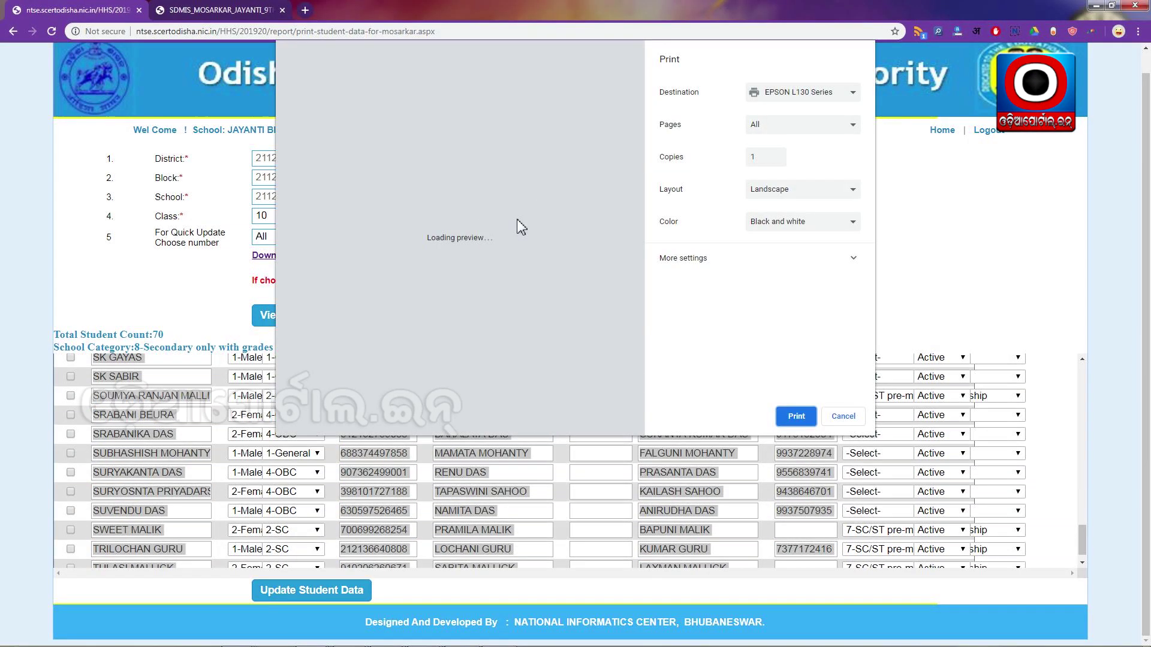
pyautogui.moveTo(640, 152); pyautogui.dragTo(643, 366)
pyautogui.moveTo(640, 227); pyautogui.dragTo(598, 135)
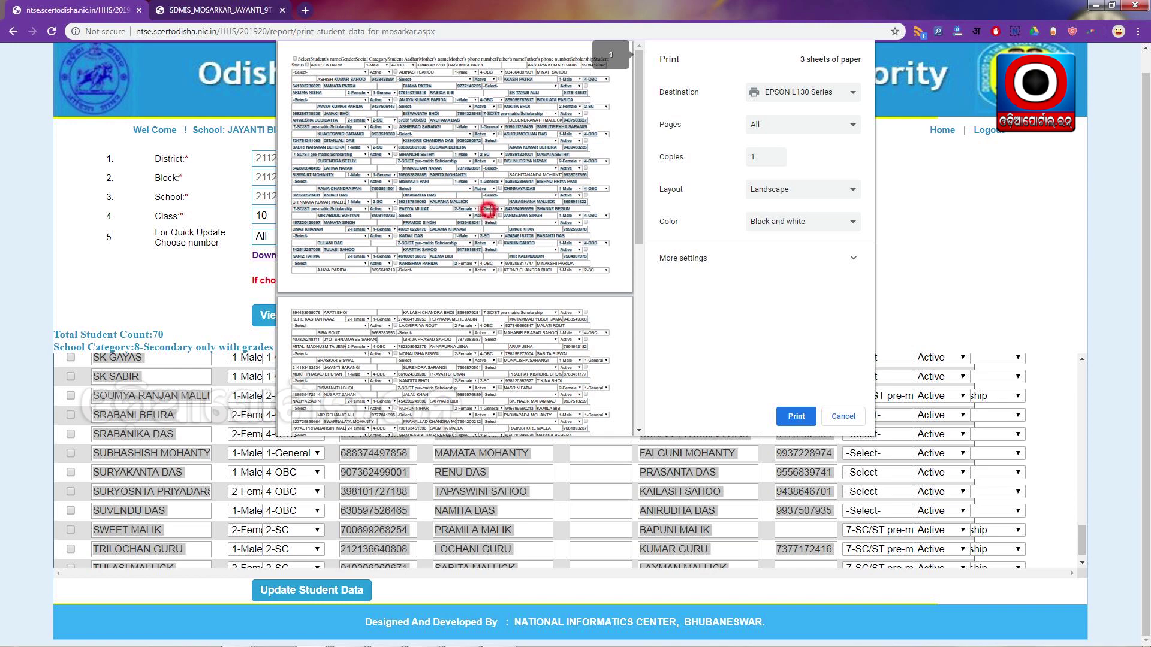
pyautogui.click(844, 416)
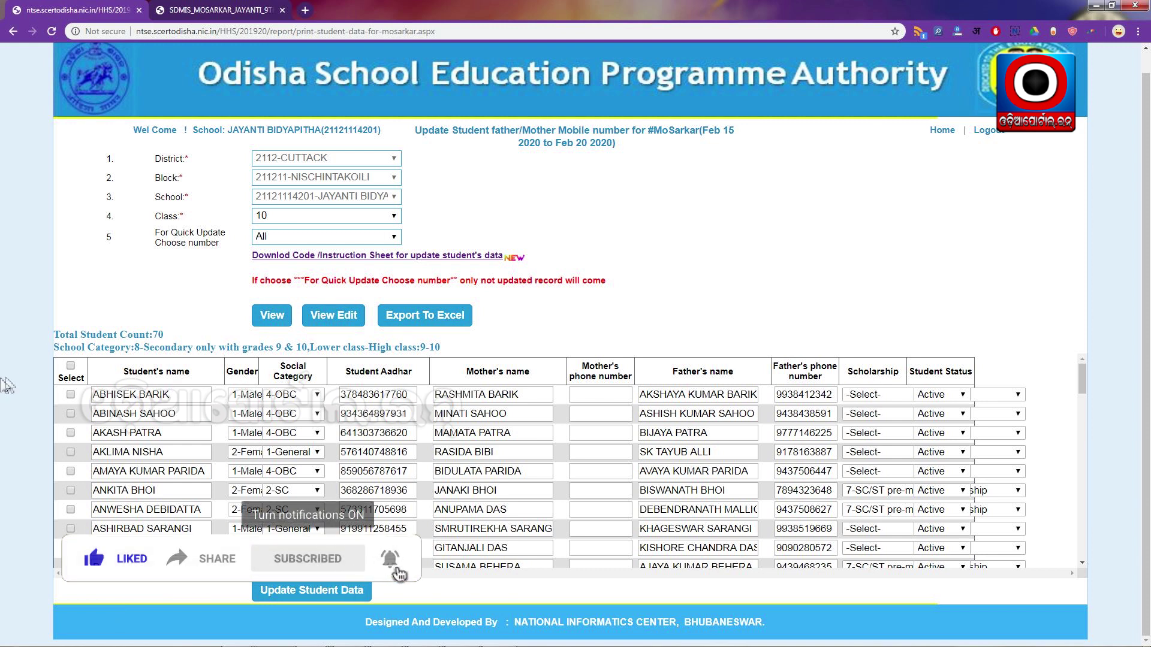
pyautogui.doubleClick(58, 370)
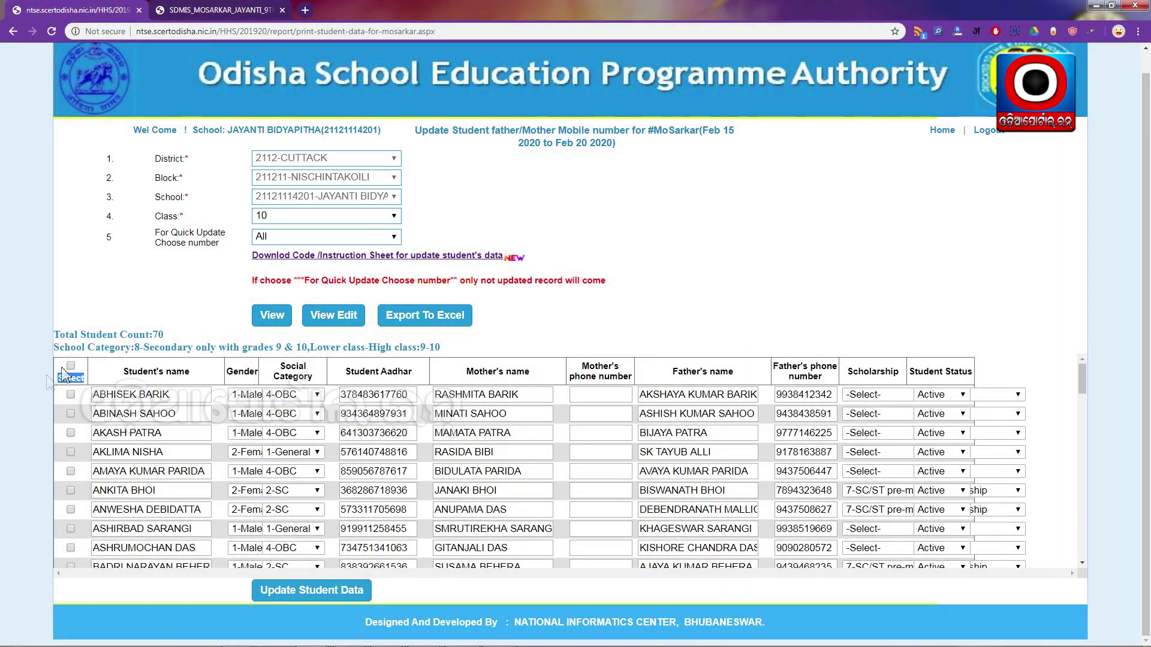
pyautogui.click(76, 382)
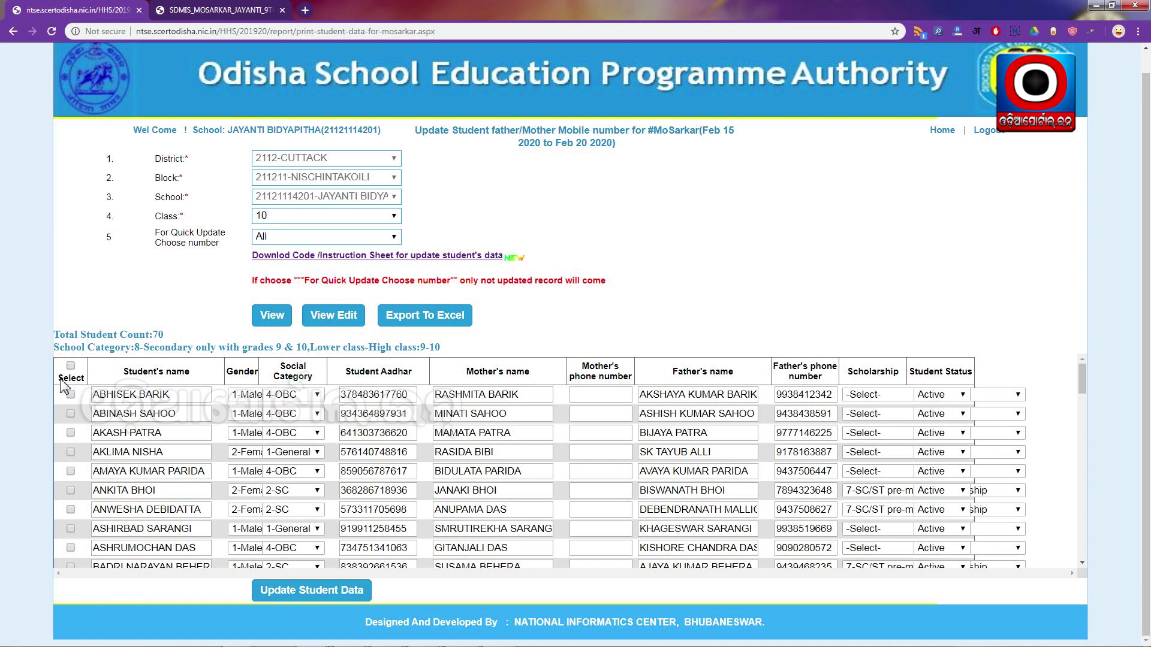
# Inspect the Select column's header cell of the student table in the browser's developer tools
pyautogui.moveTo(57, 363); pyautogui.dragTo(59, 410)
pyautogui.click(60, 410)
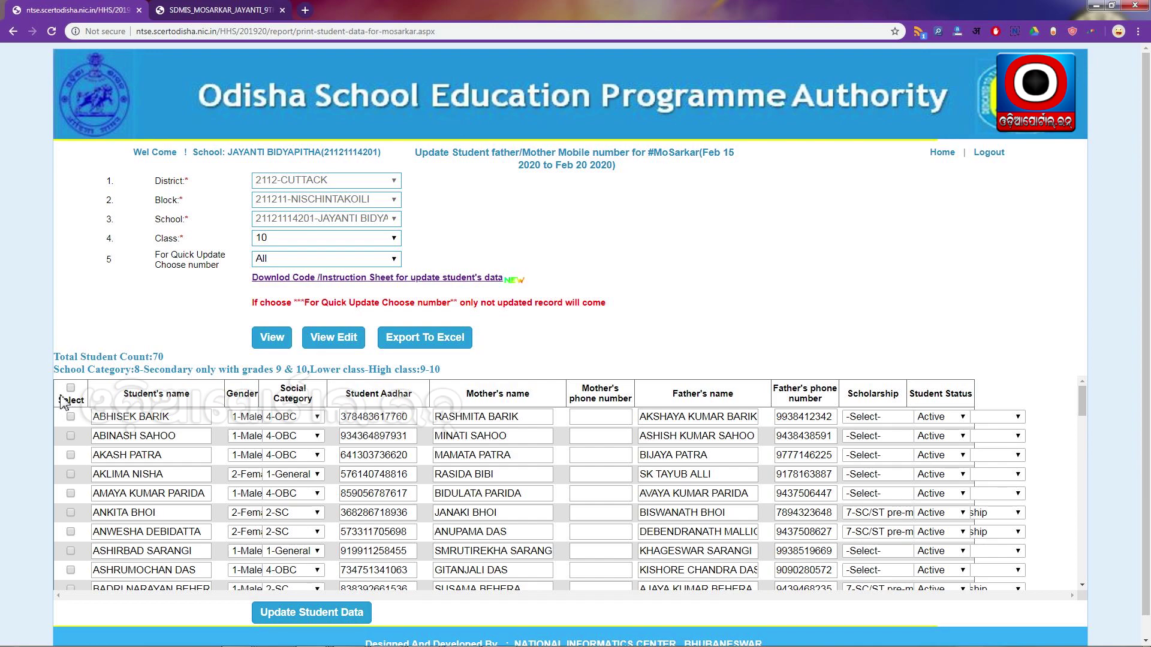
pyautogui.click(60, 396)
pyautogui.rightClick(64, 401)
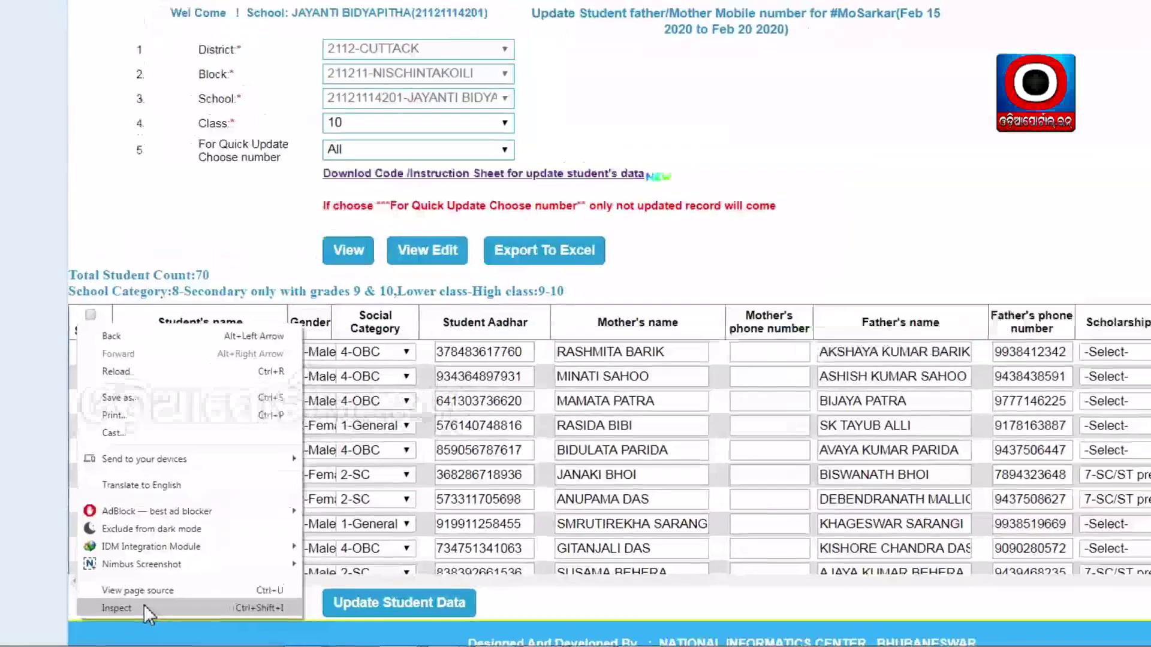
pyautogui.click(225, 586)
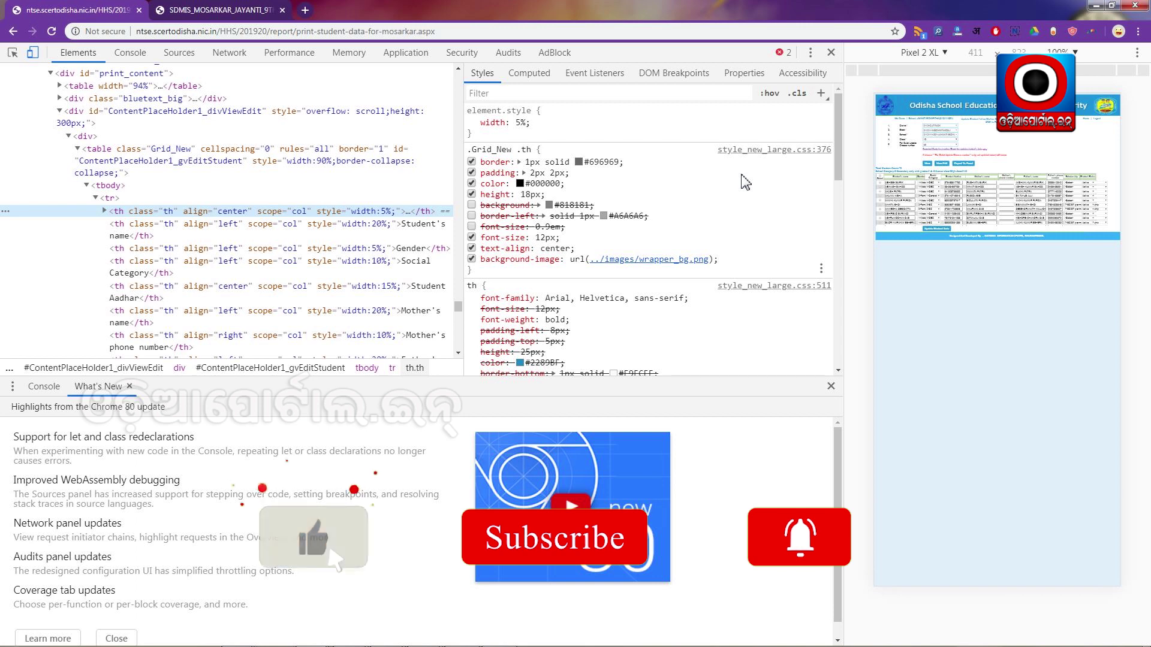
# Outline the HTML element tree and the CSS styles area with red annotation rectangles
pyautogui.hotkey('ctrl', 'shift', 'p')
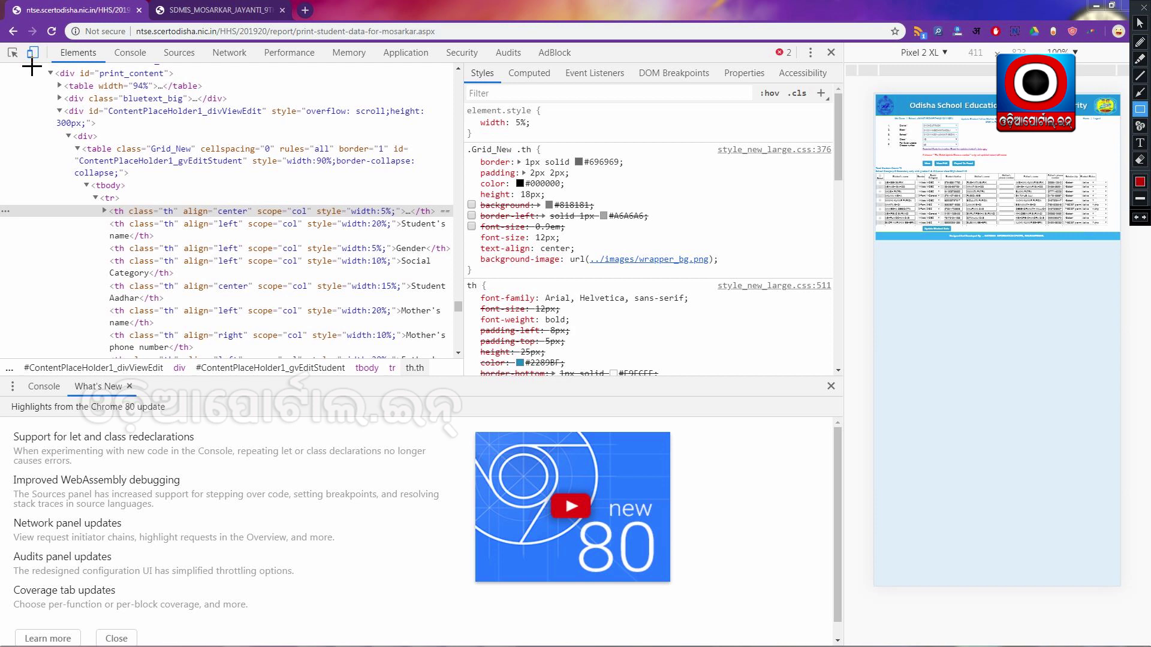
pyautogui.moveTo(36, 65)
pyautogui.mouseDown()
pyautogui.moveTo(356, 334)
pyautogui.moveTo(464, 380)
pyautogui.mouseUp()
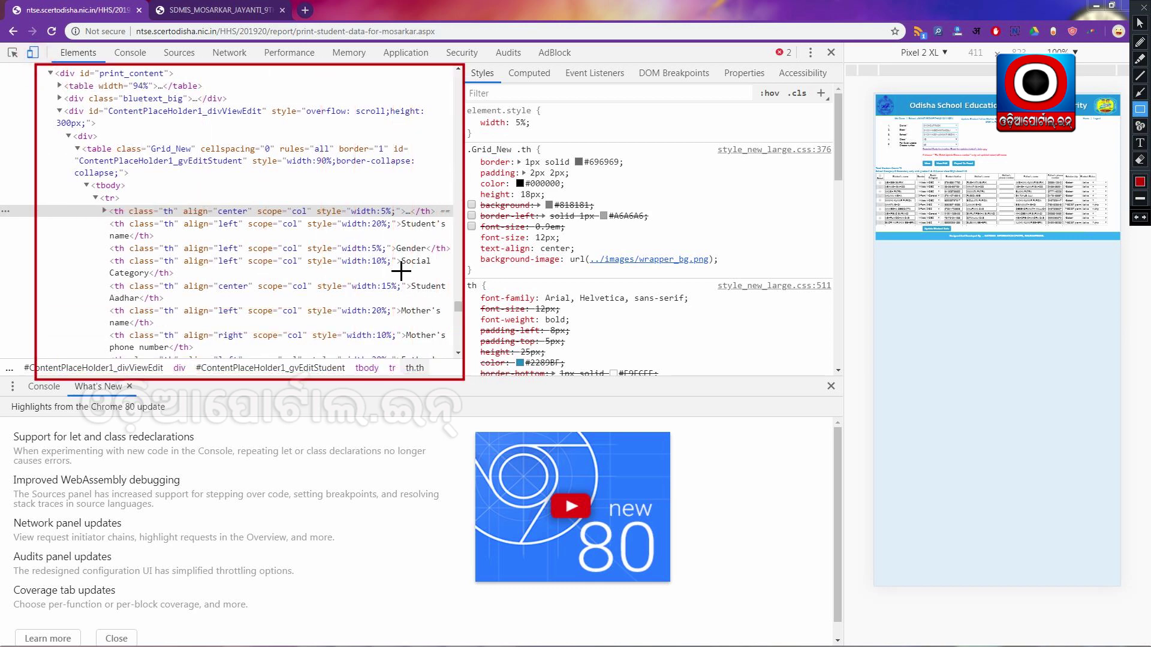
pyautogui.moveTo(465, 67)
pyautogui.mouseDown()
pyautogui.moveTo(539, 172)
pyautogui.moveTo(722, 375)
pyautogui.moveTo(827, 390)
pyautogui.mouseUp()
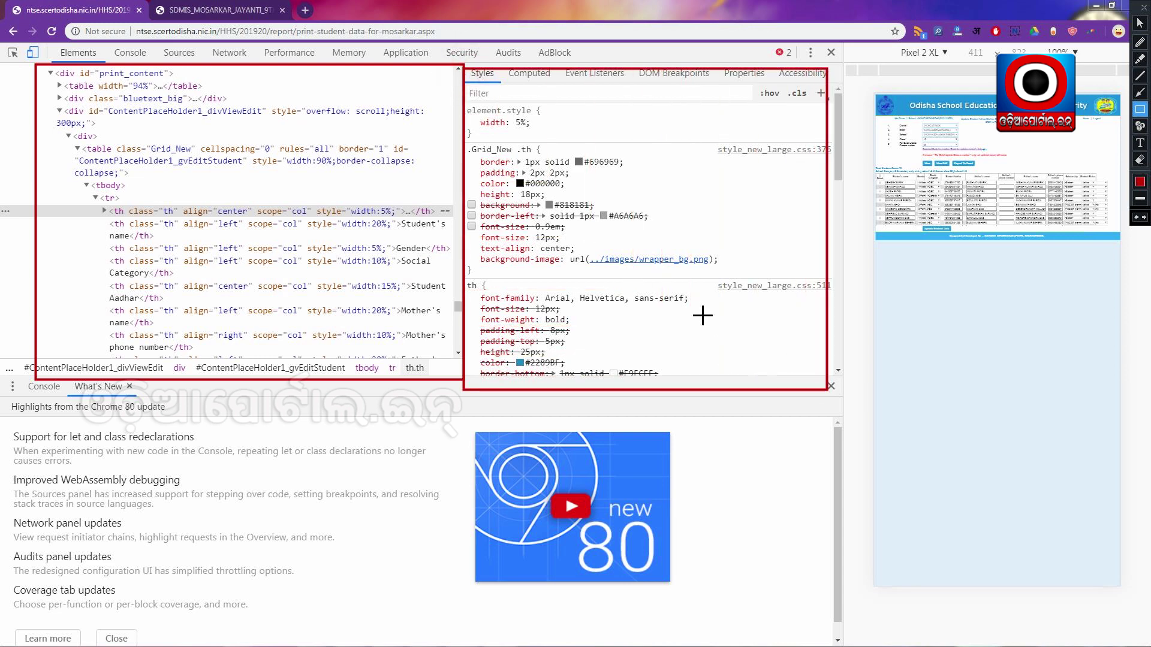